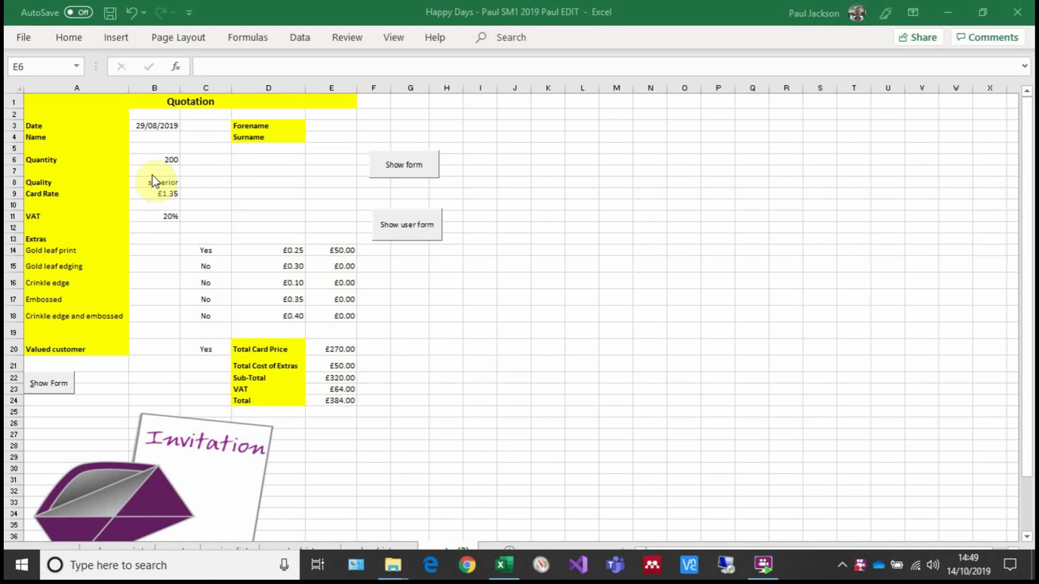
Step: Format the quotation's date cell B3 as Short Date
click(58, 127)
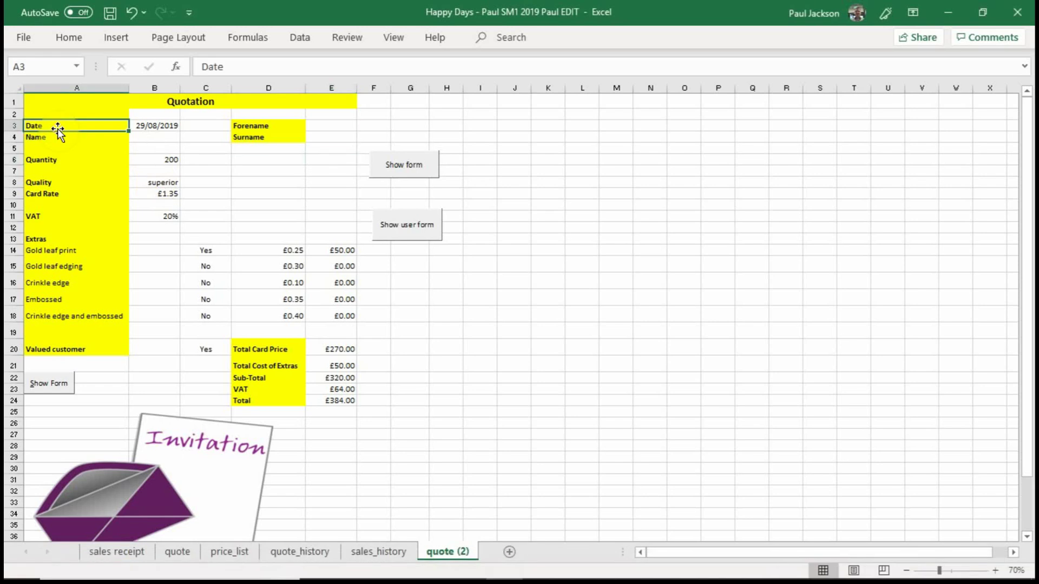
click(158, 125)
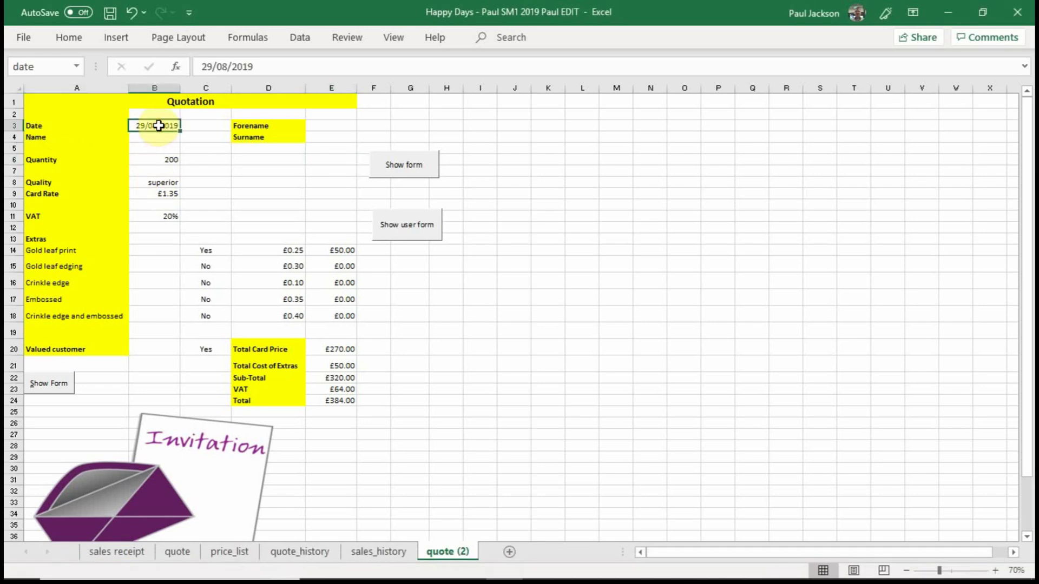
click(71, 38)
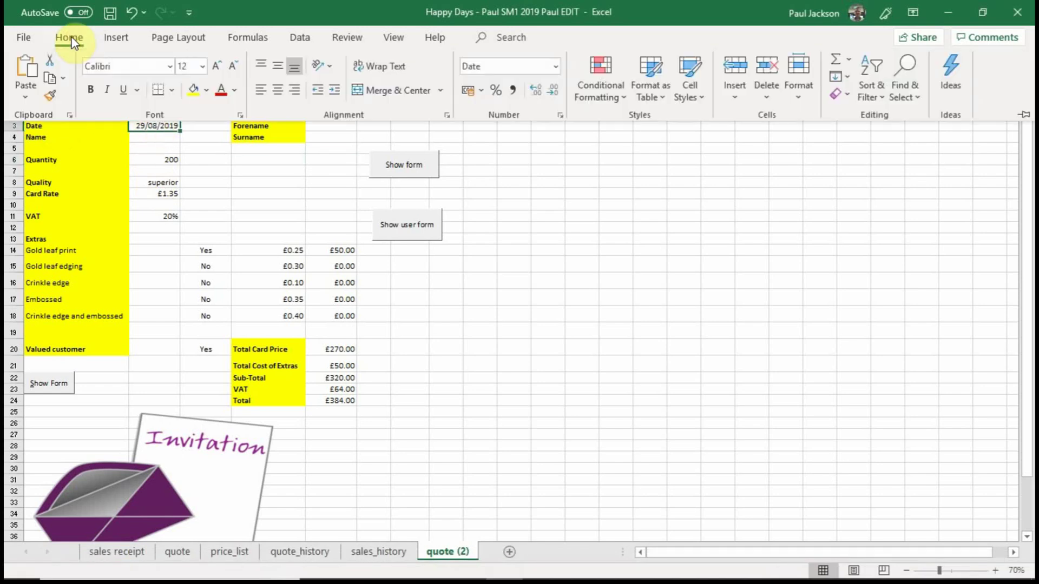
click(554, 70)
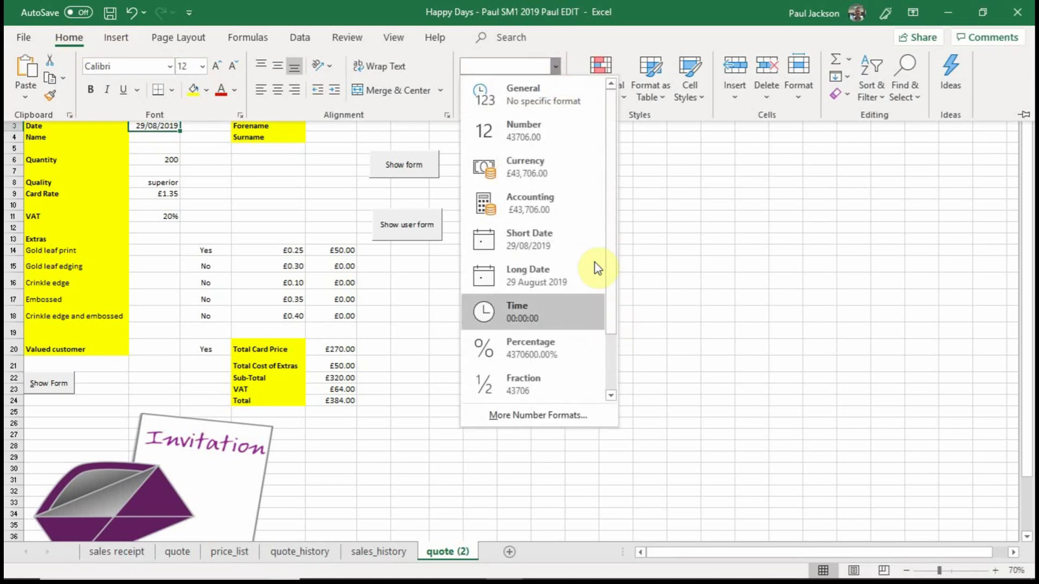
click(550, 246)
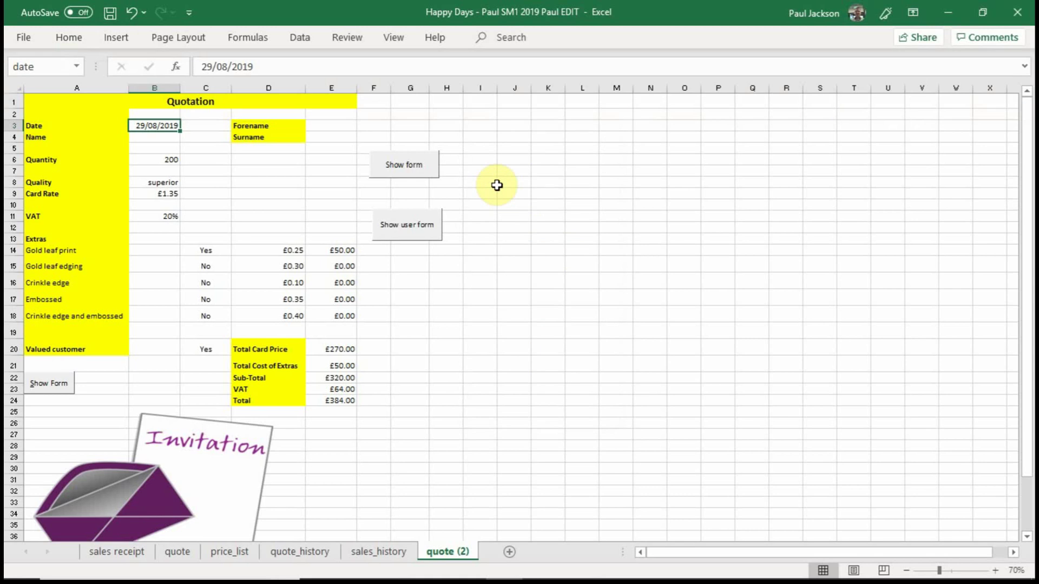
Step: Enter the customer's forename in lowercase in cell E3
click(156, 136)
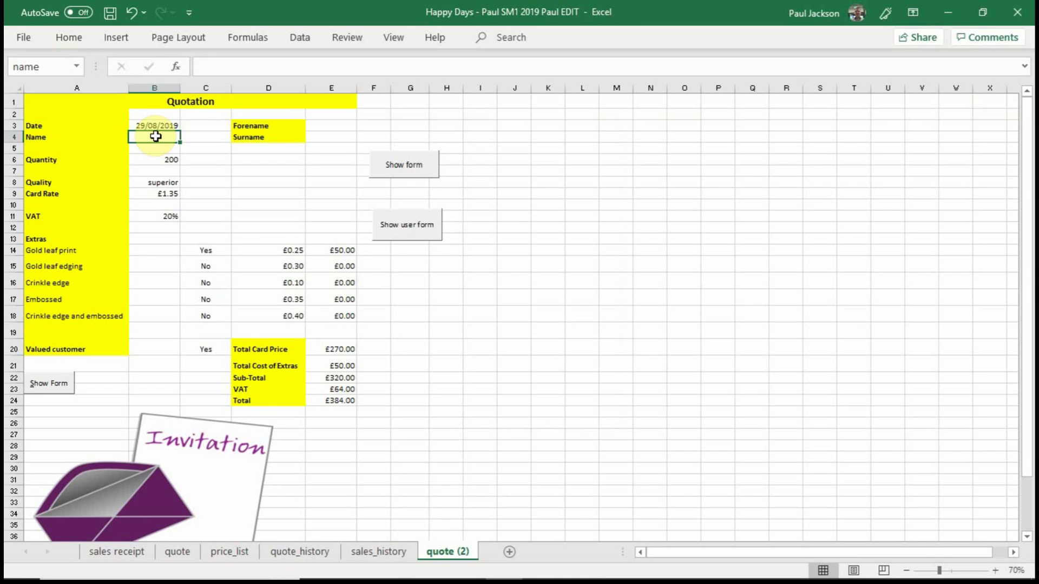
click(326, 125)
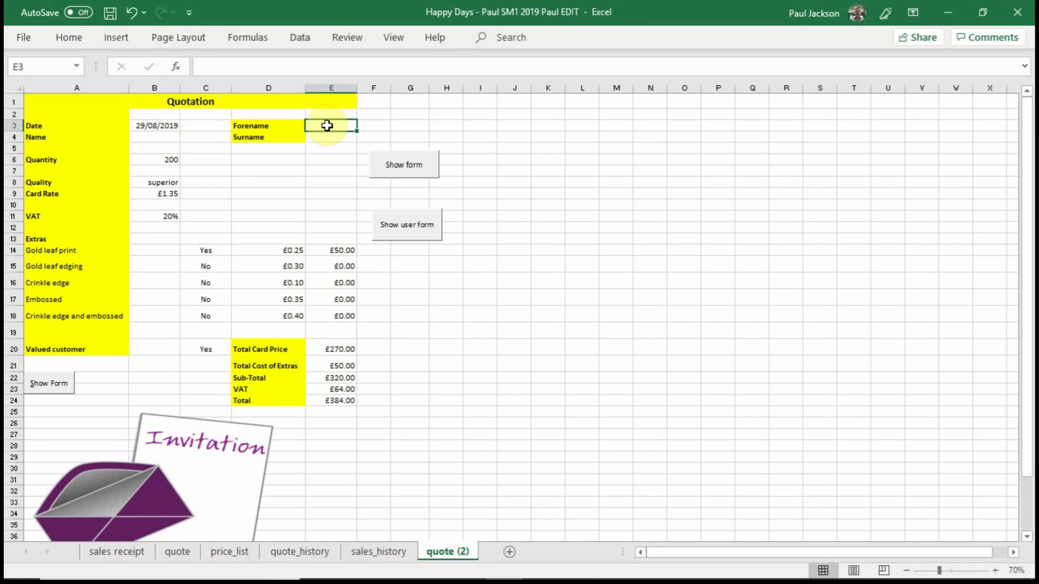
text(paul)
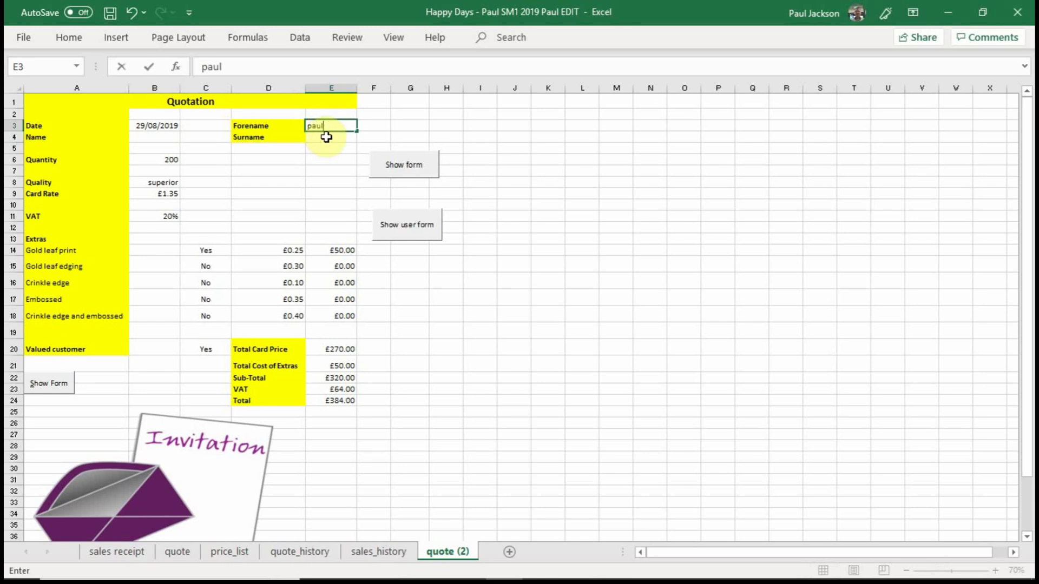
Step: Enter the formula =PROPER(E3) in the Name cell B4 to show the forename in proper case
click(152, 137)
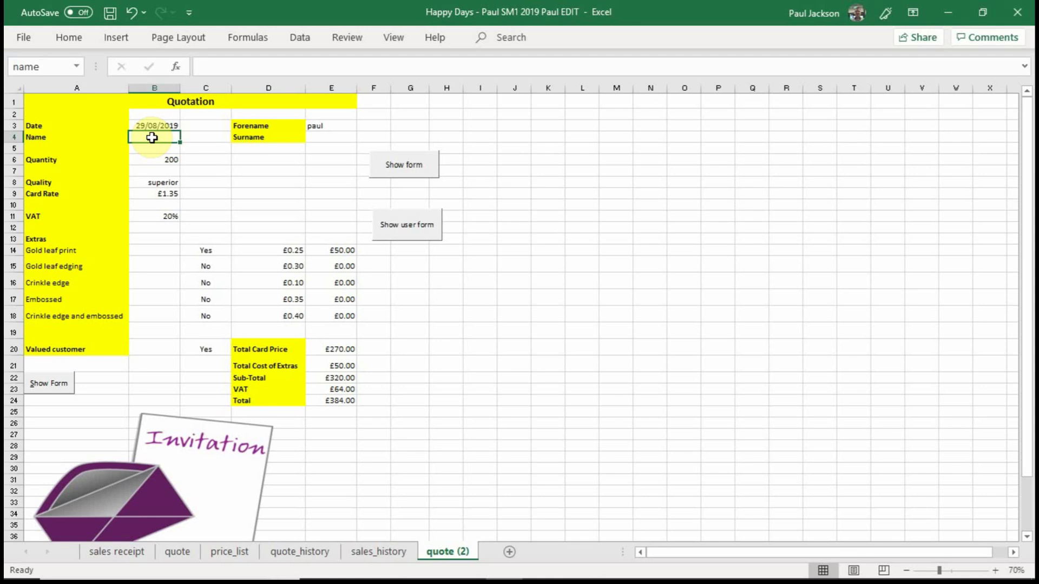
text(=)
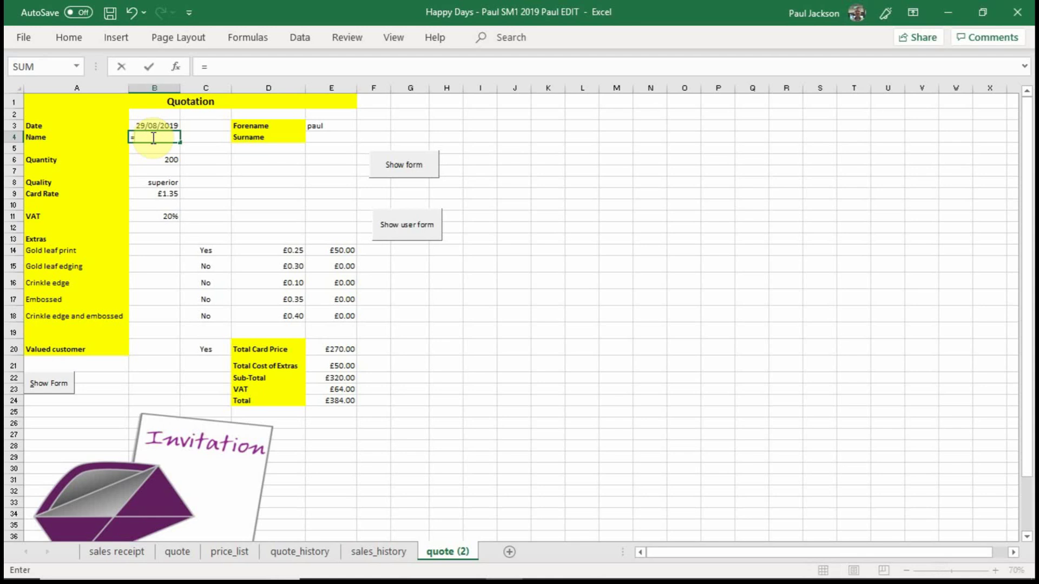
text(pr)
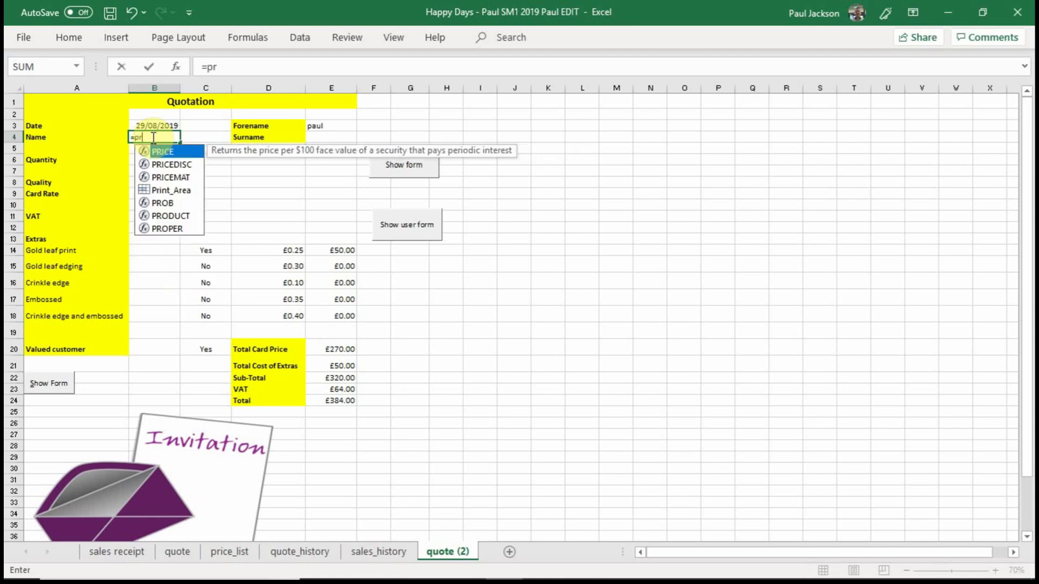
text(oper)
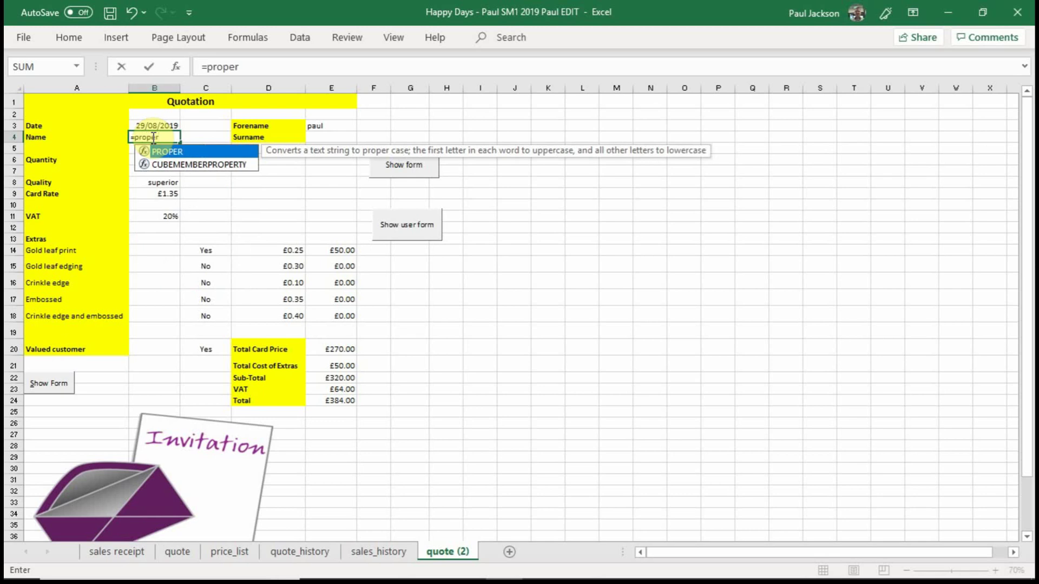
key(Tab)
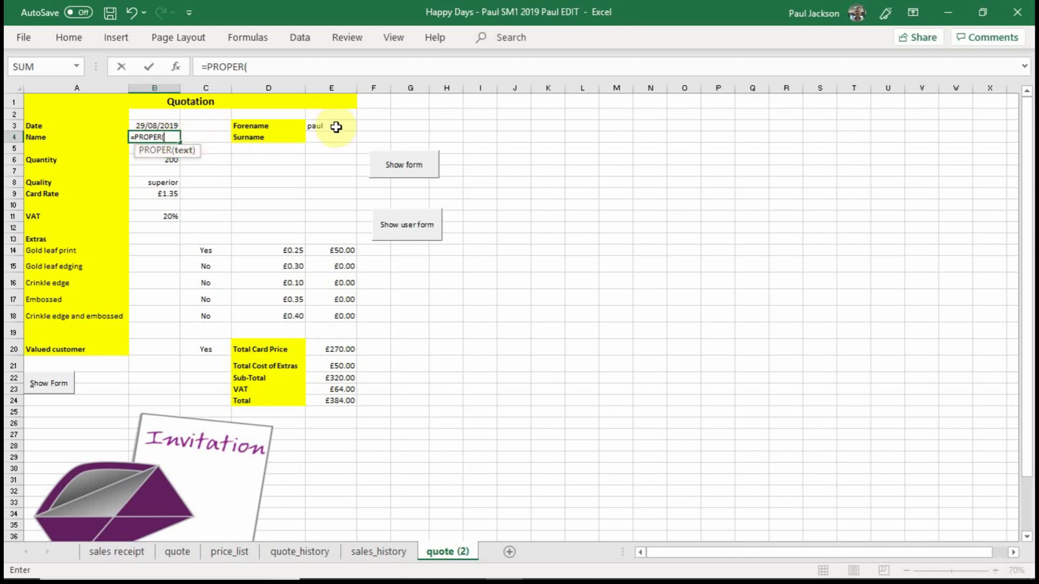
click(336, 127)
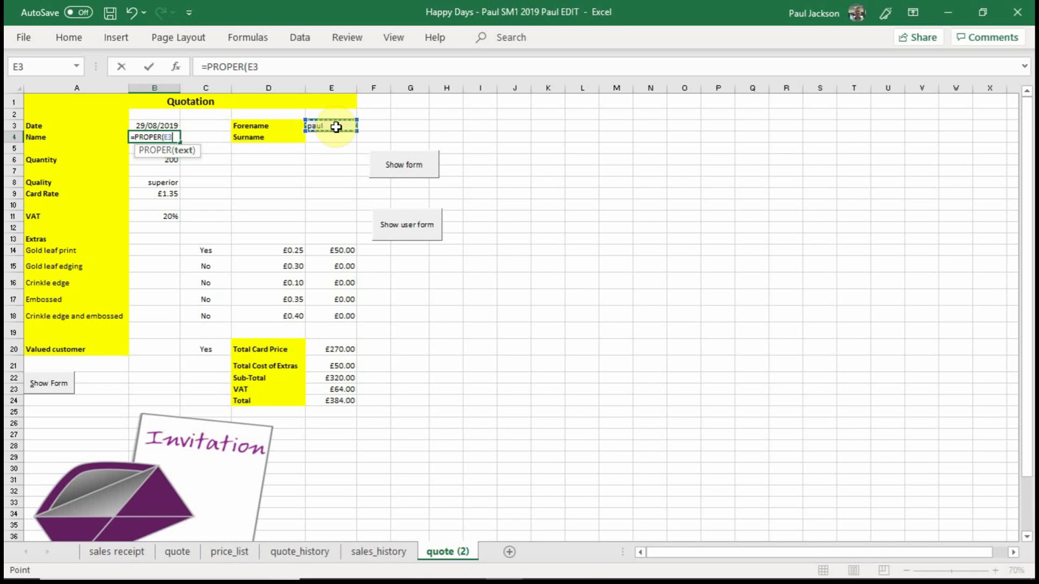
text())
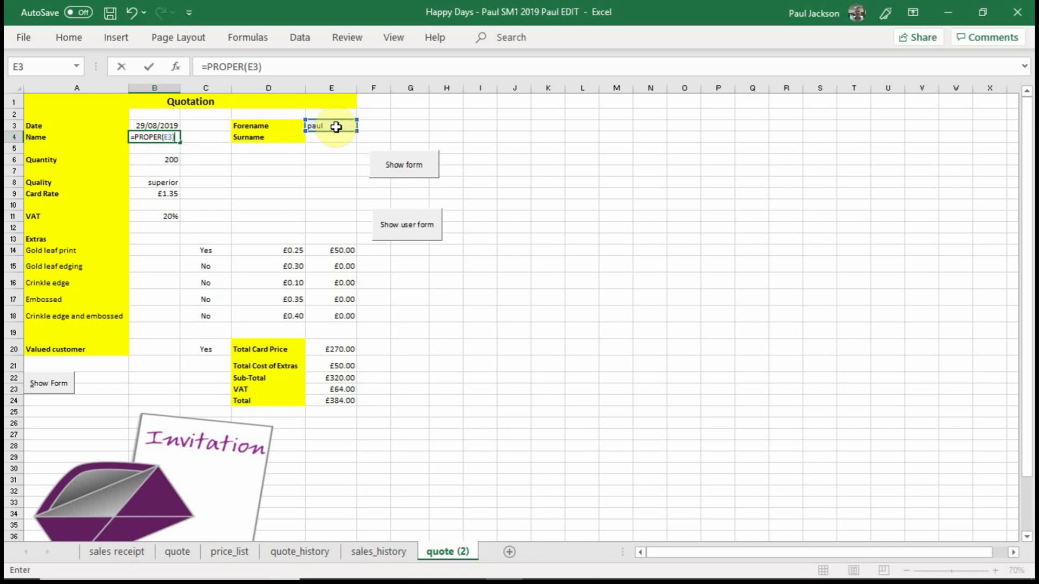
key(Return)
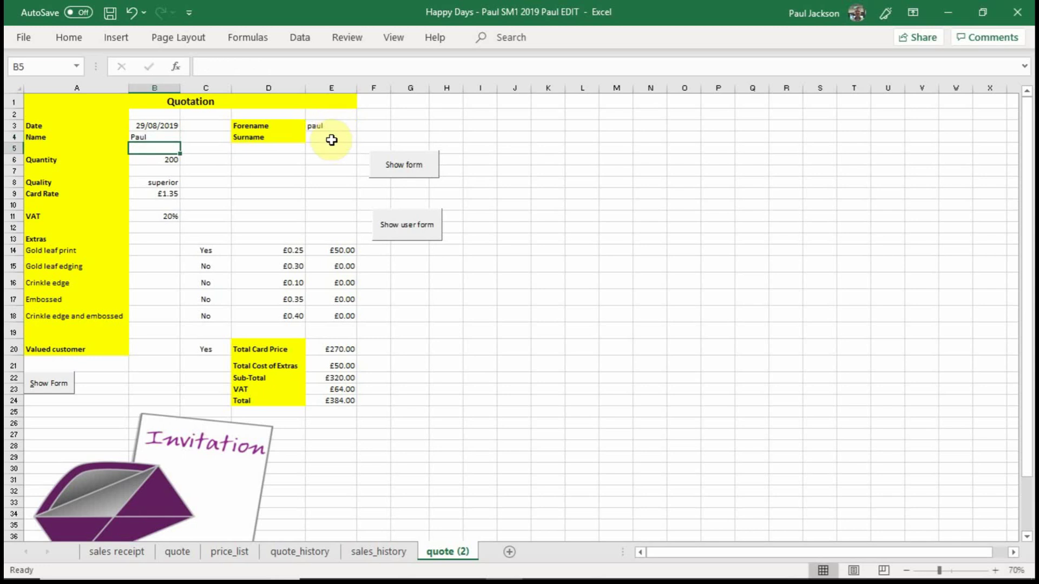
Step: Enter the customer's surname in lowercase in cell E4
click(333, 138)
double_click(333, 139)
text(ja)
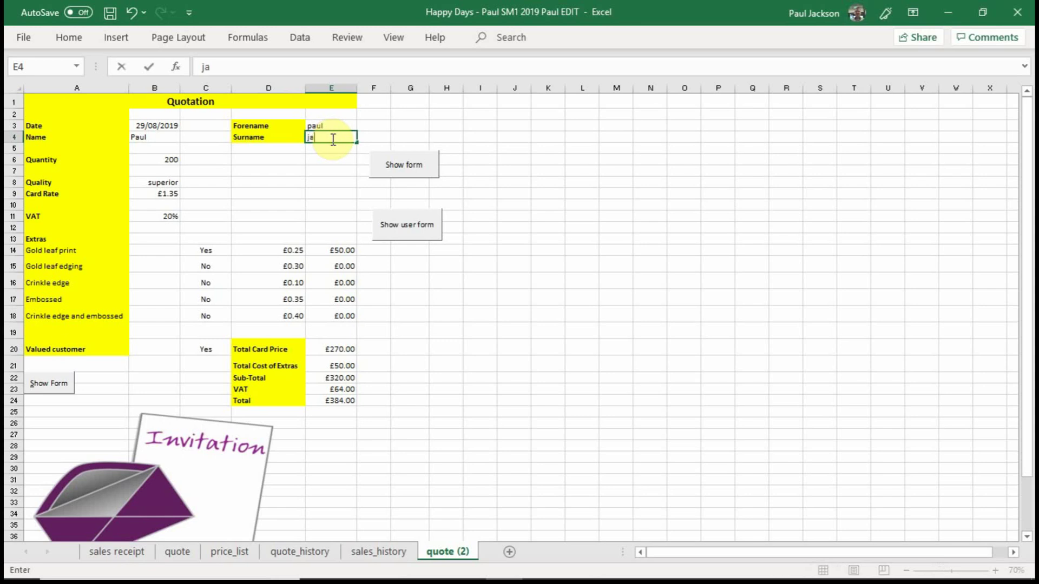
text(ckson)
click(333, 158)
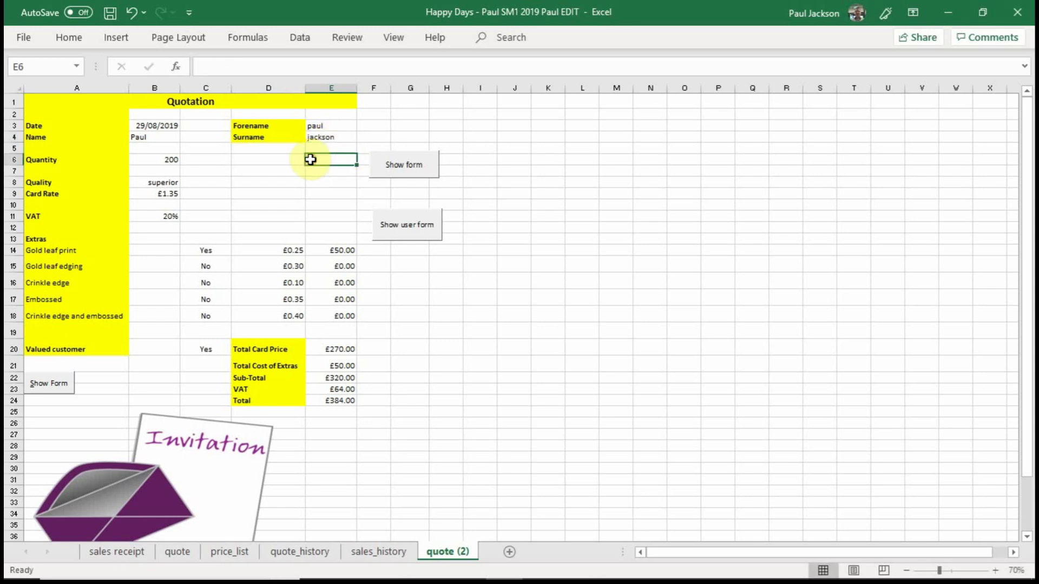
Step: Clear the PROPER formula from the Name cell B4
click(154, 136)
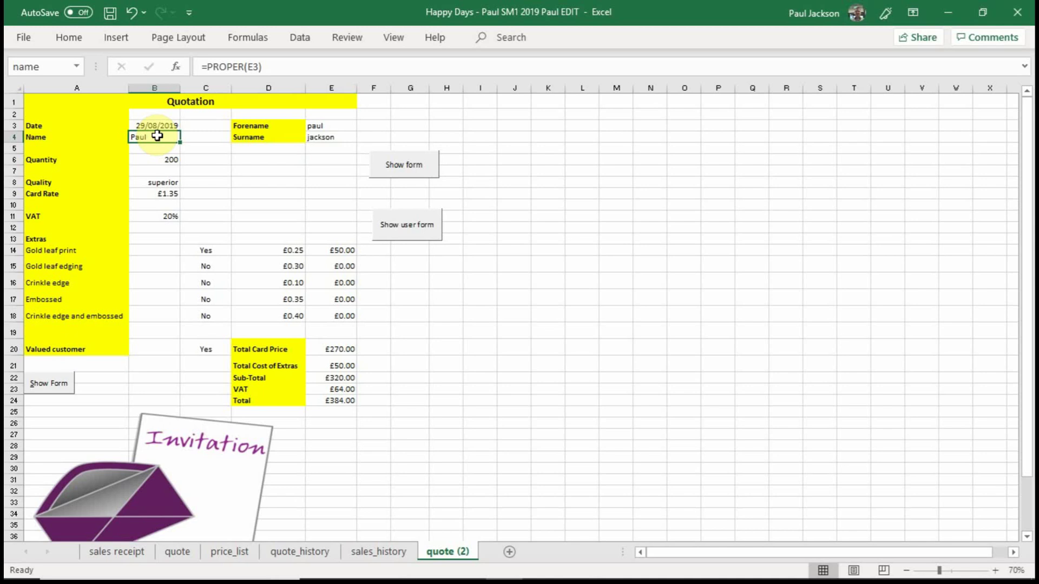
key(Delete)
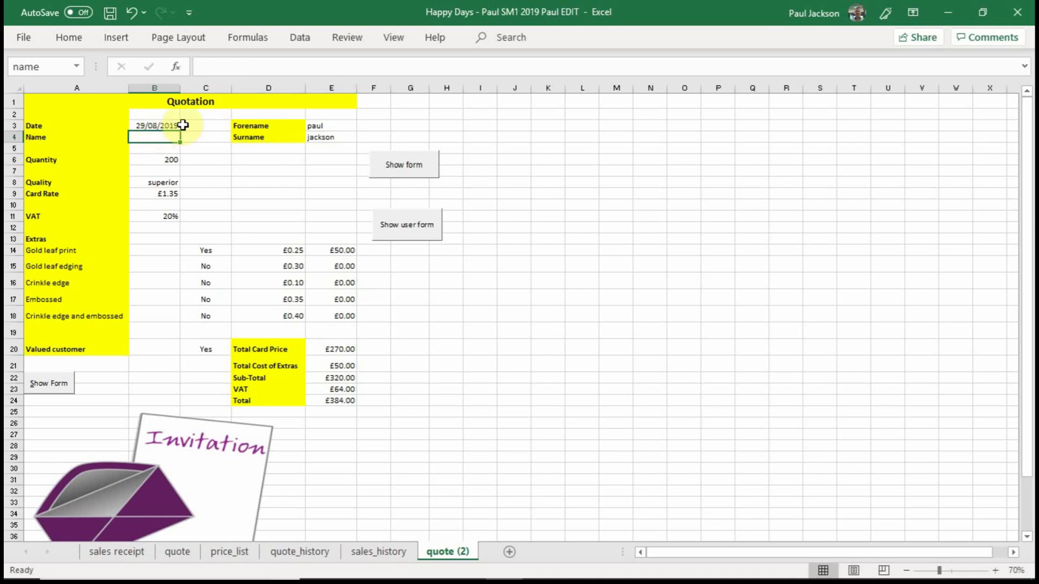
click(338, 126)
click(336, 137)
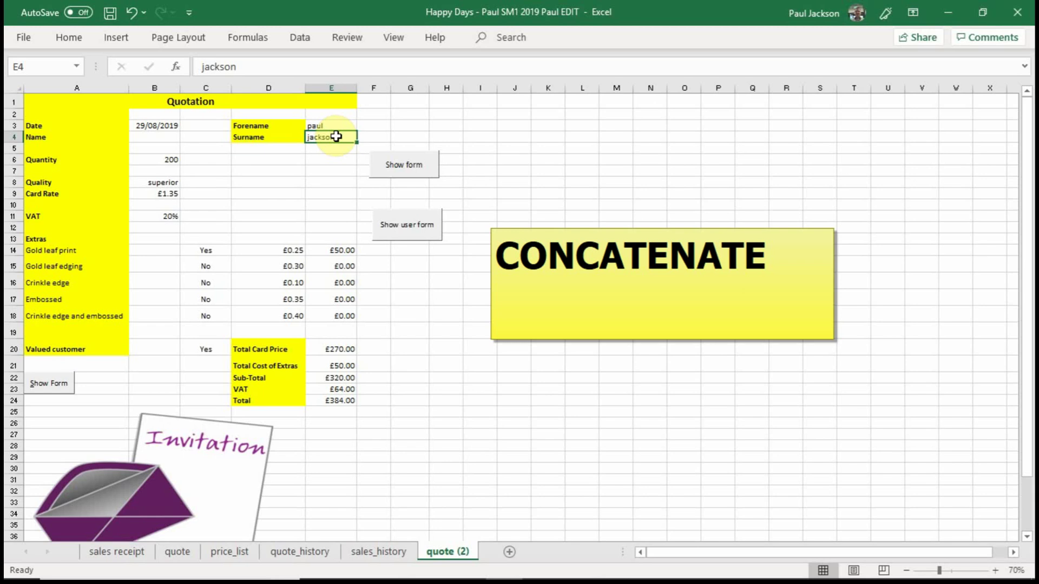
Step: Join the forename and surname in the Name cell B4 with the formula =CONCATENATE(E3,E4)
click(149, 138)
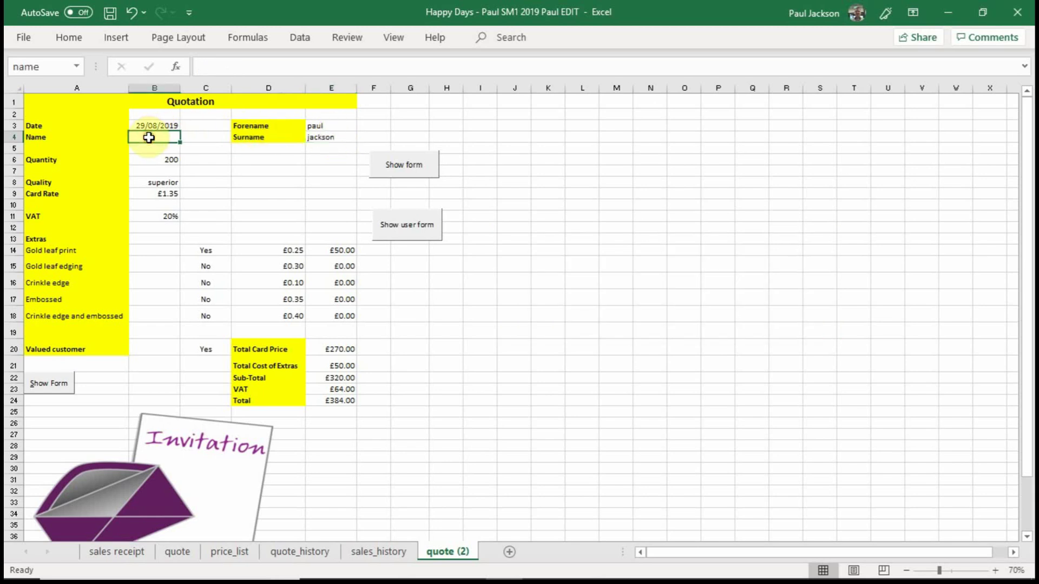
text(=con)
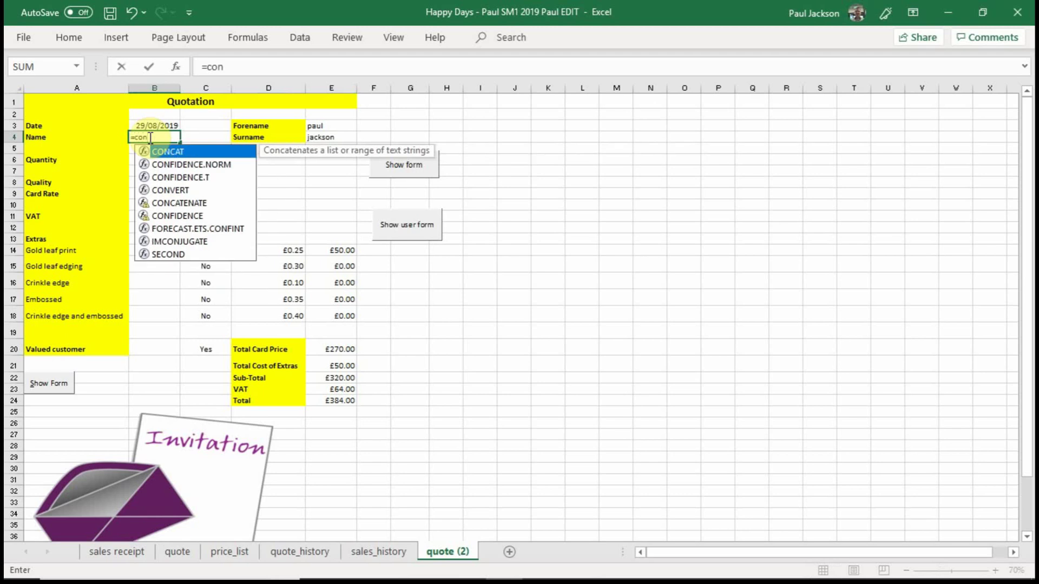
text(cat)
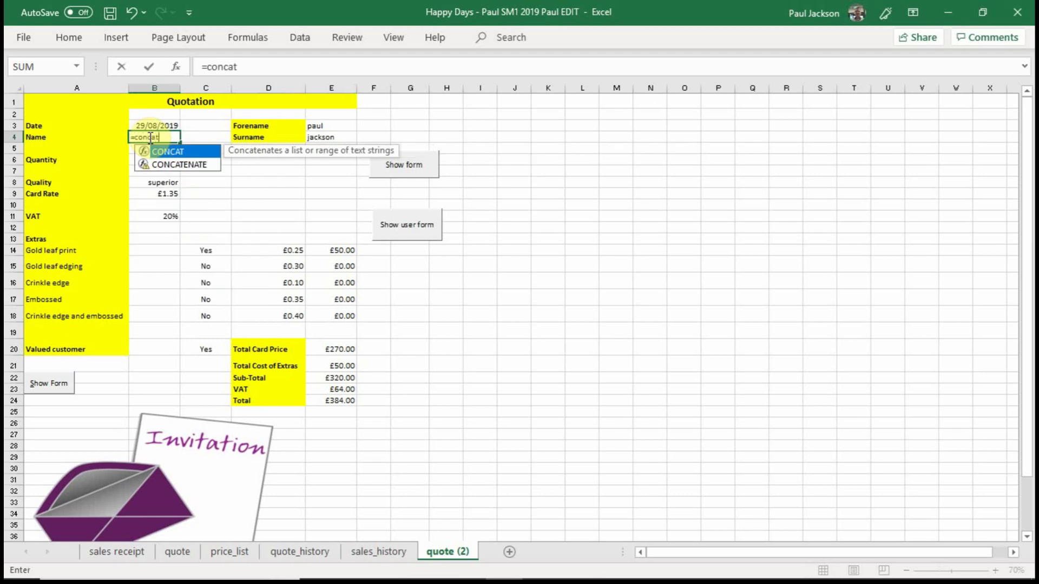
key(Down)
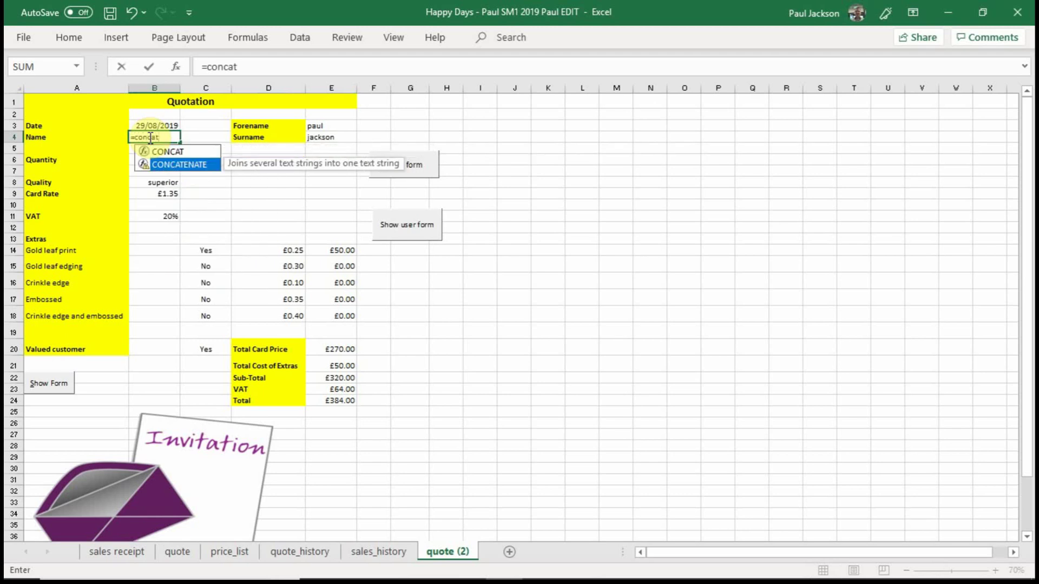
key(Tab)
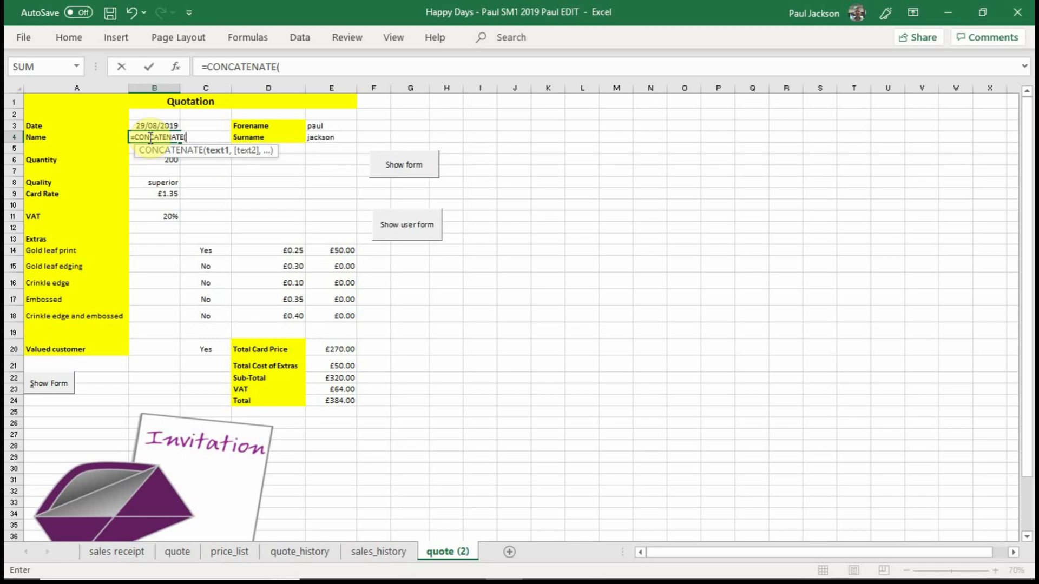
click(333, 127)
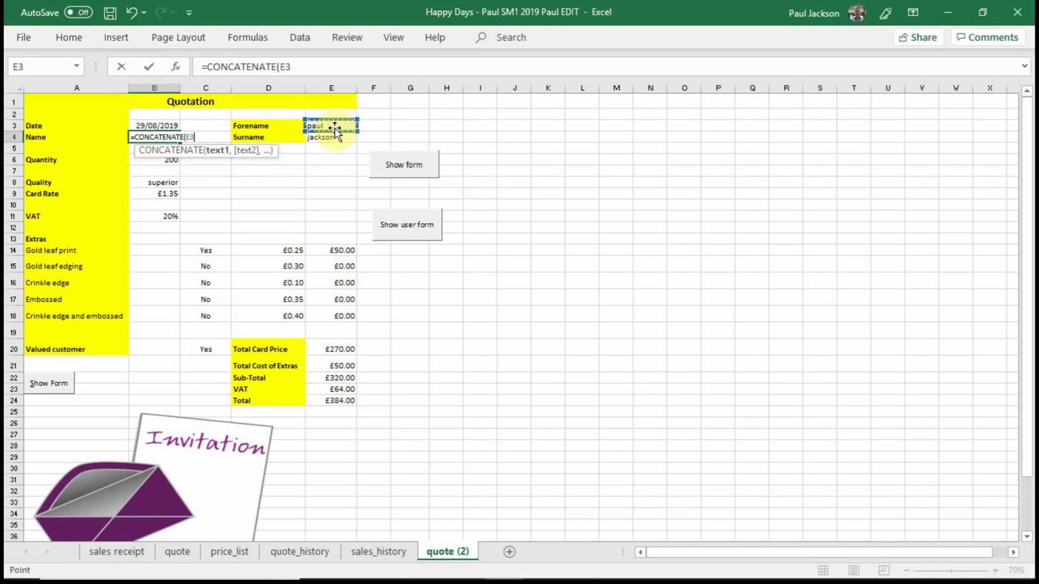
text(,)
click(336, 138)
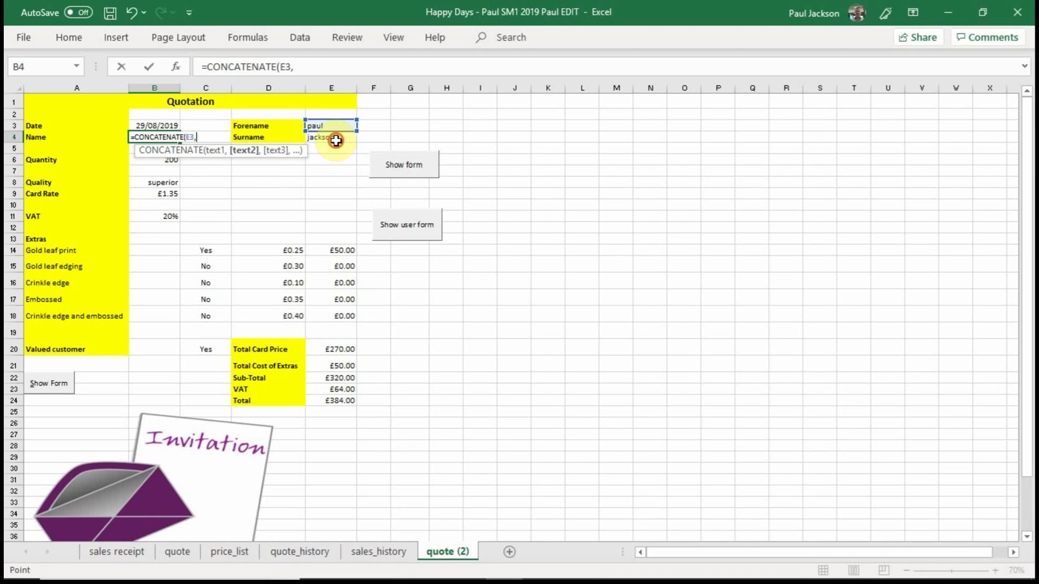
text())
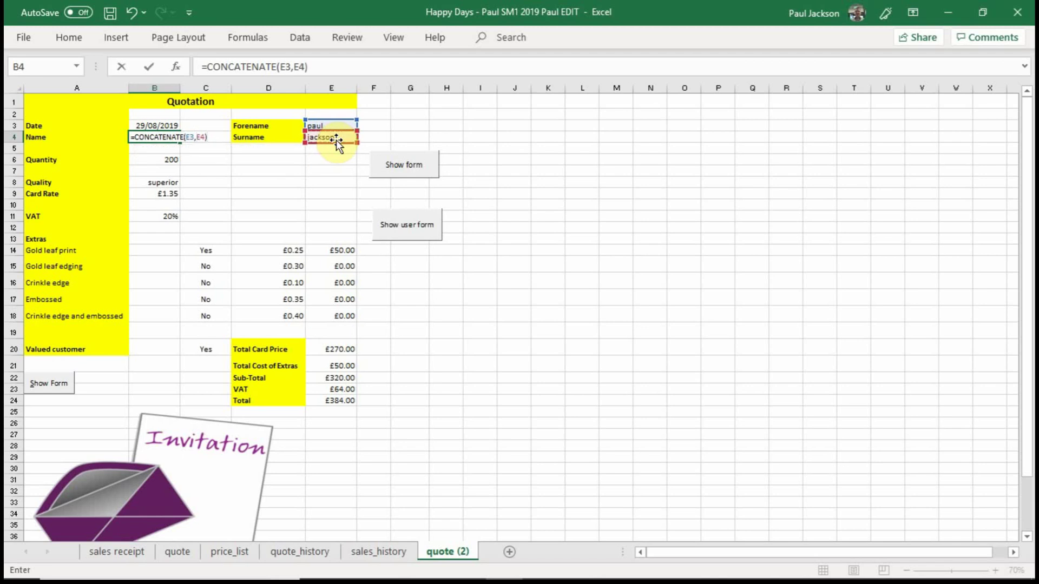
key(Return)
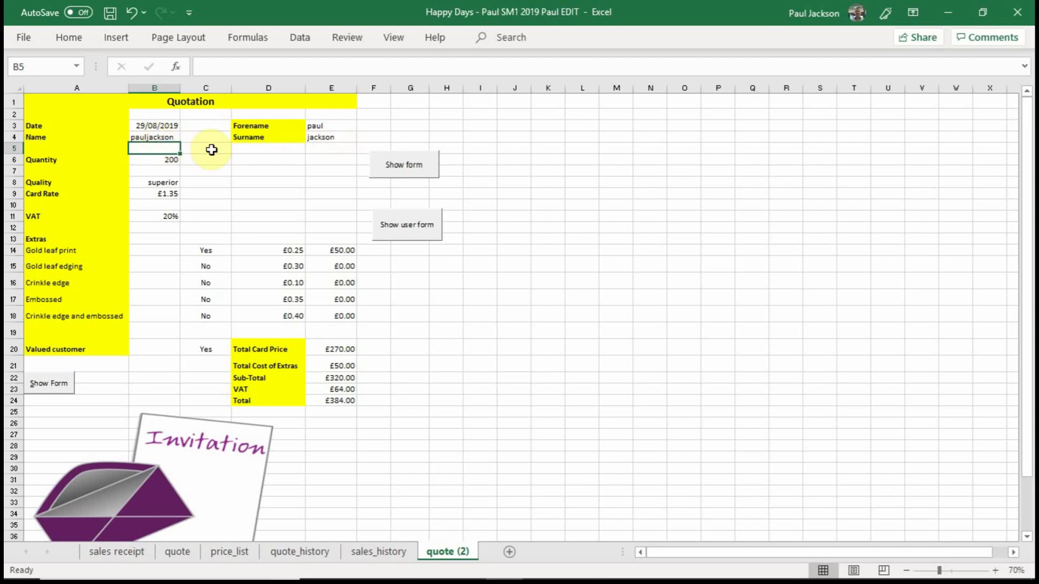
Step: Add a space between the two names by changing the B4 formula to =CONCATENATE(E3," ",E4)
click(162, 137)
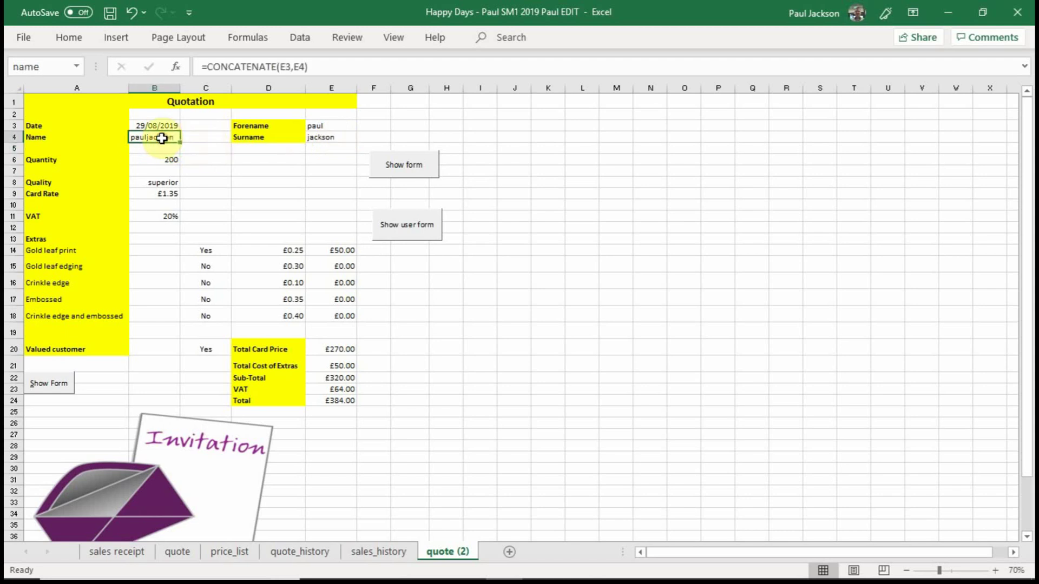
click(293, 66)
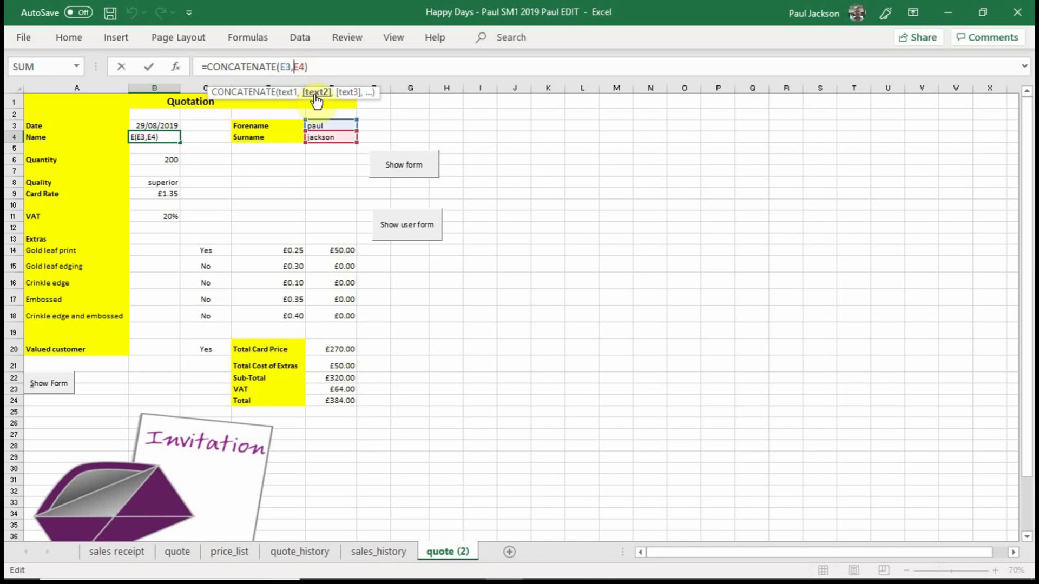
text(" )
text(",)
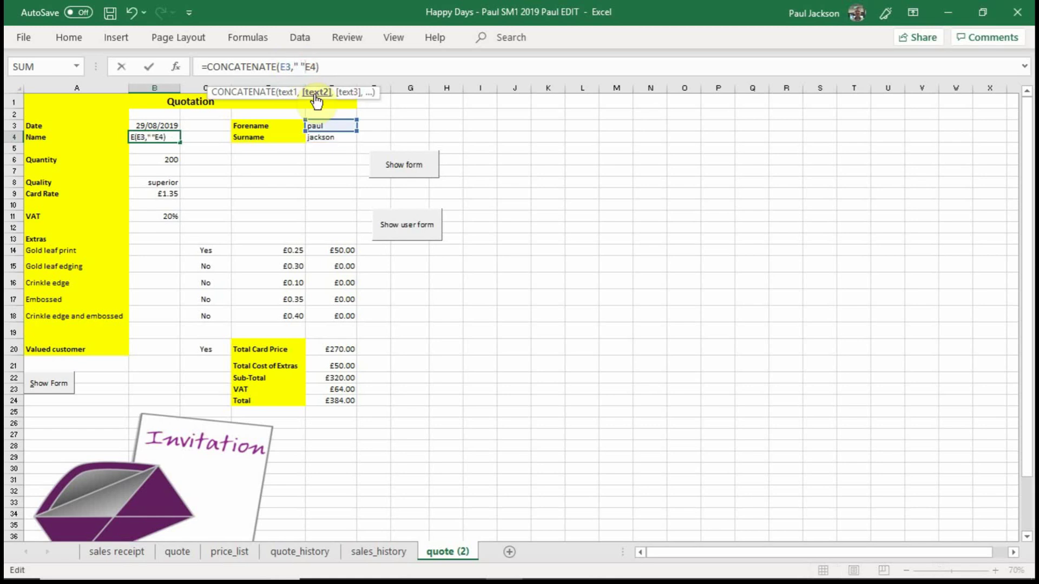
key(Return)
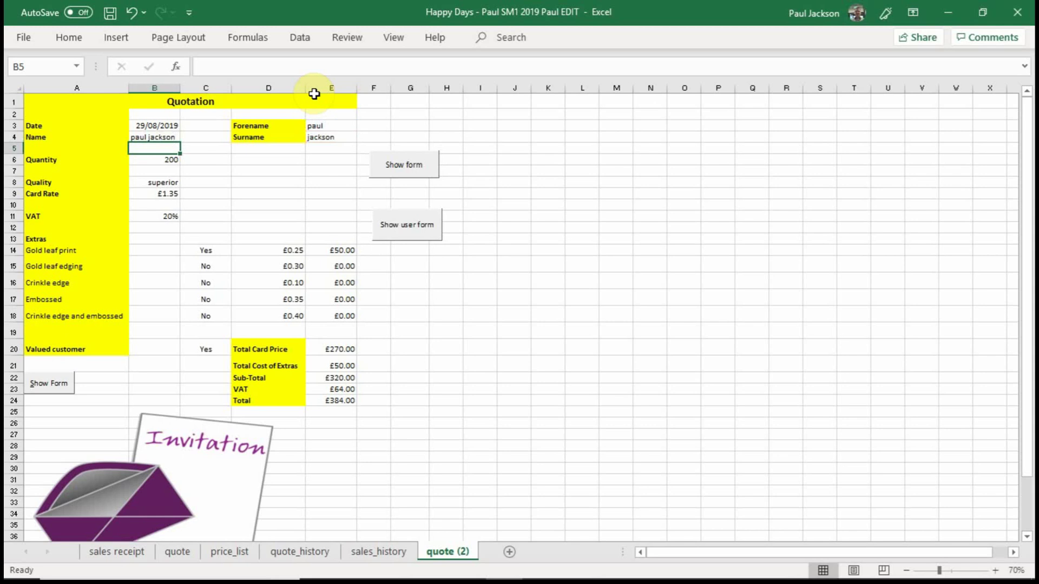
drag(322, 127, 326, 137)
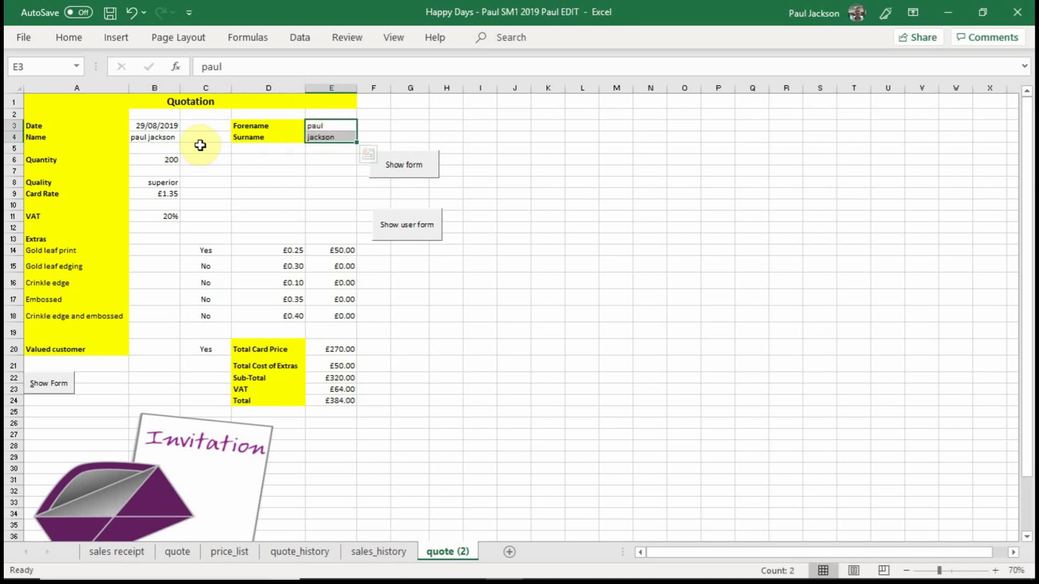
Step: Wrap the Name formula in B4 in PROPER so it reads =PROPER(CONCATENATE(E3," ",E4))
click(154, 137)
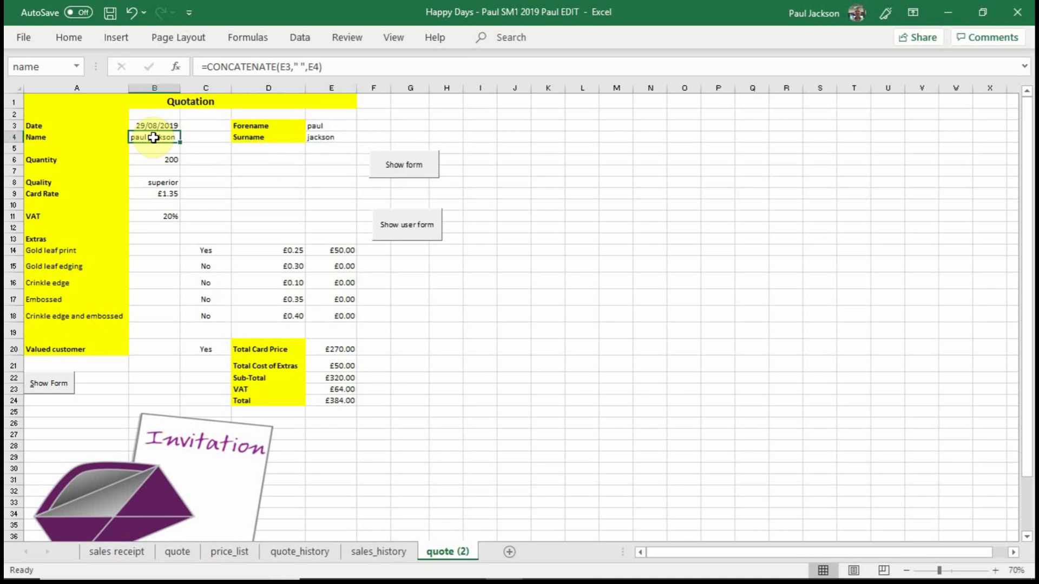
click(208, 68)
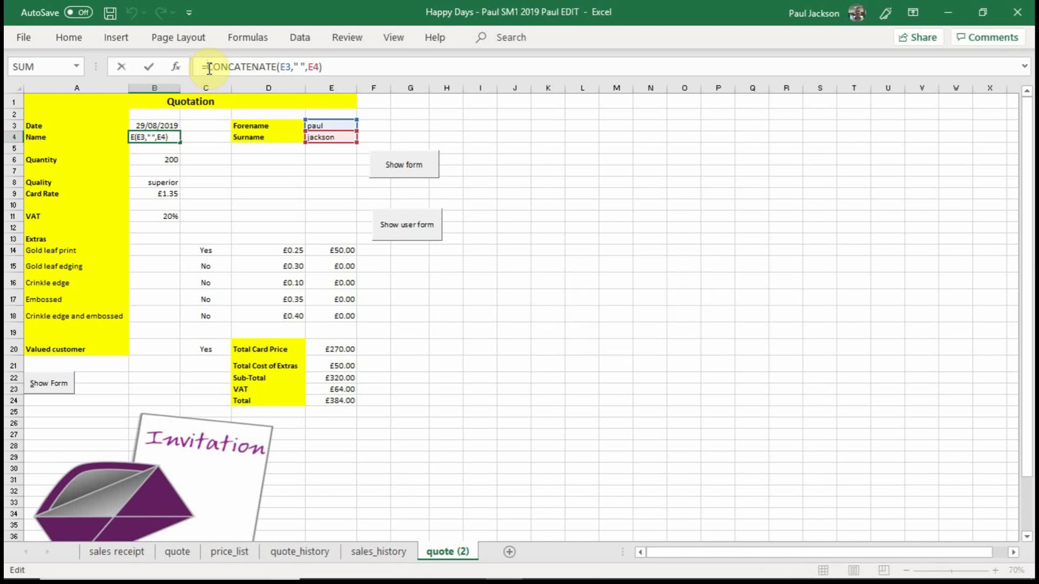
text(proipe)
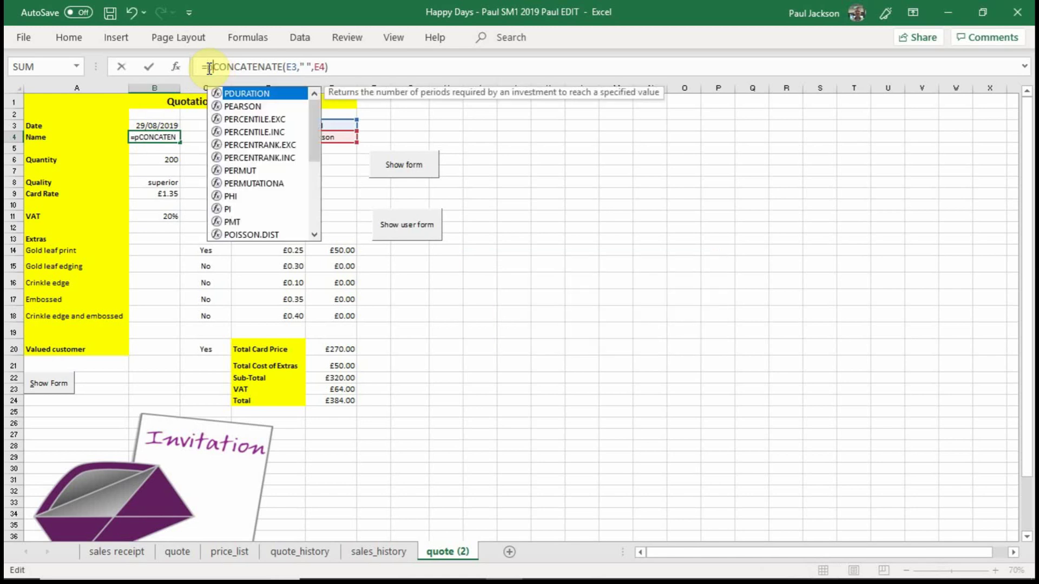
key(BackSpace)
key(BackSpace)
key(BackSpace)
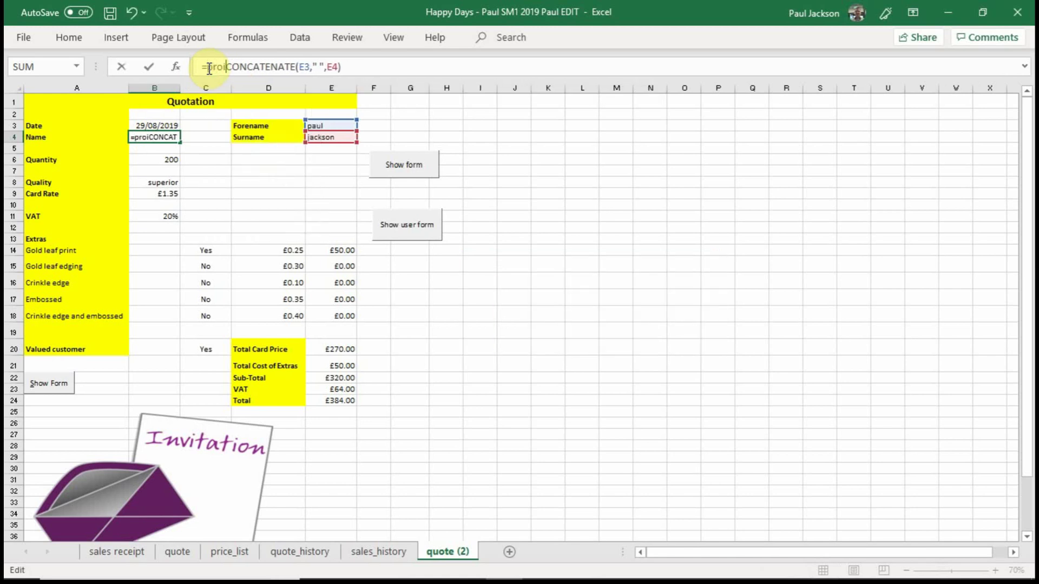
text(per)
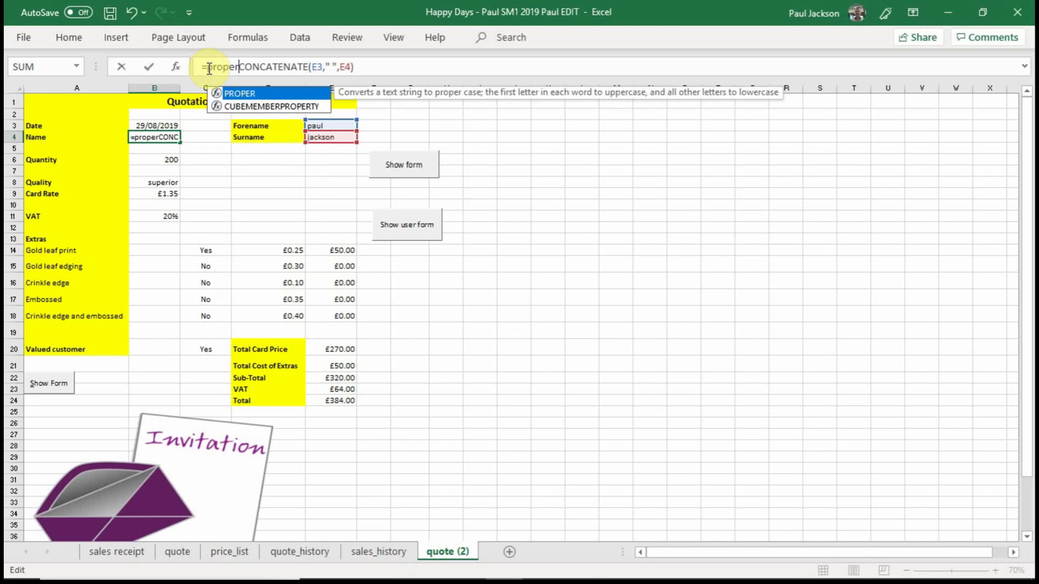
text(()
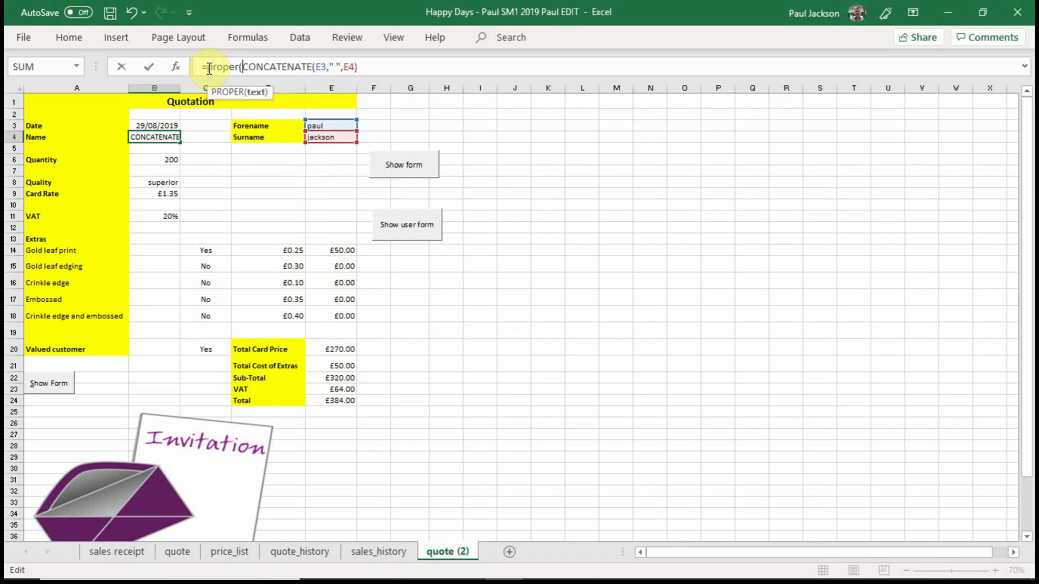
click(373, 69)
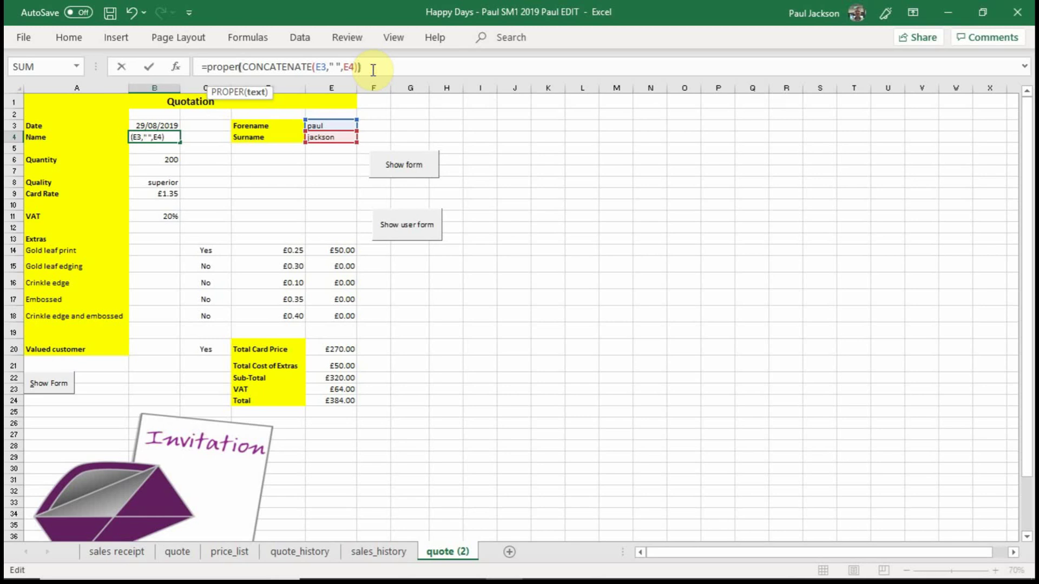
text())
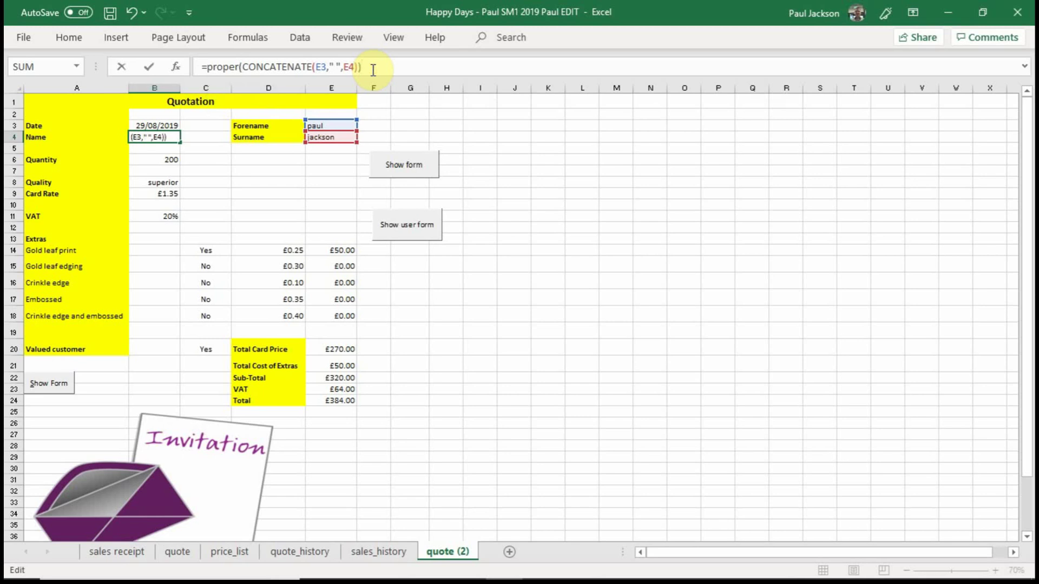
key(Return)
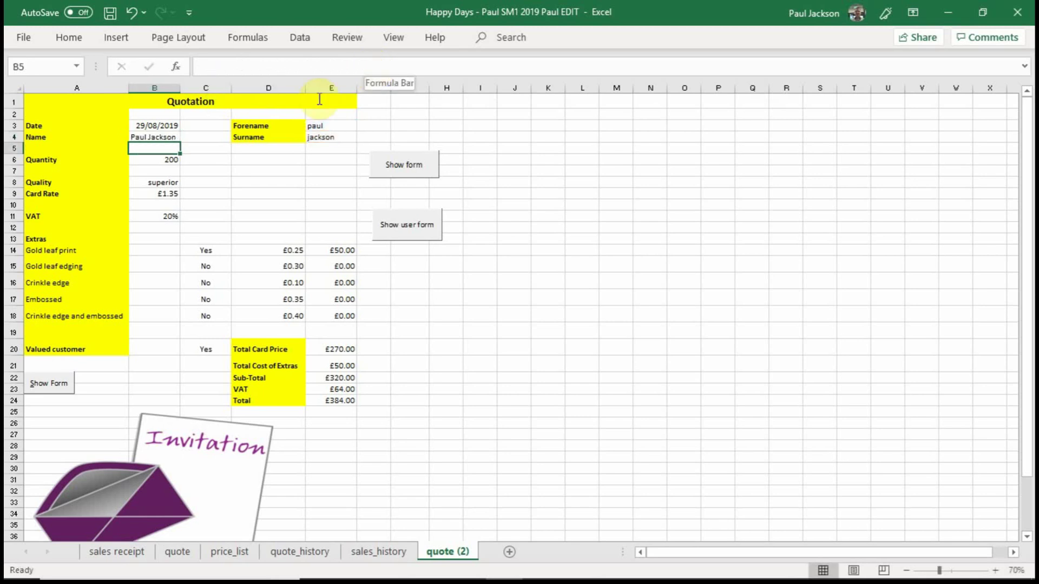
click(170, 137)
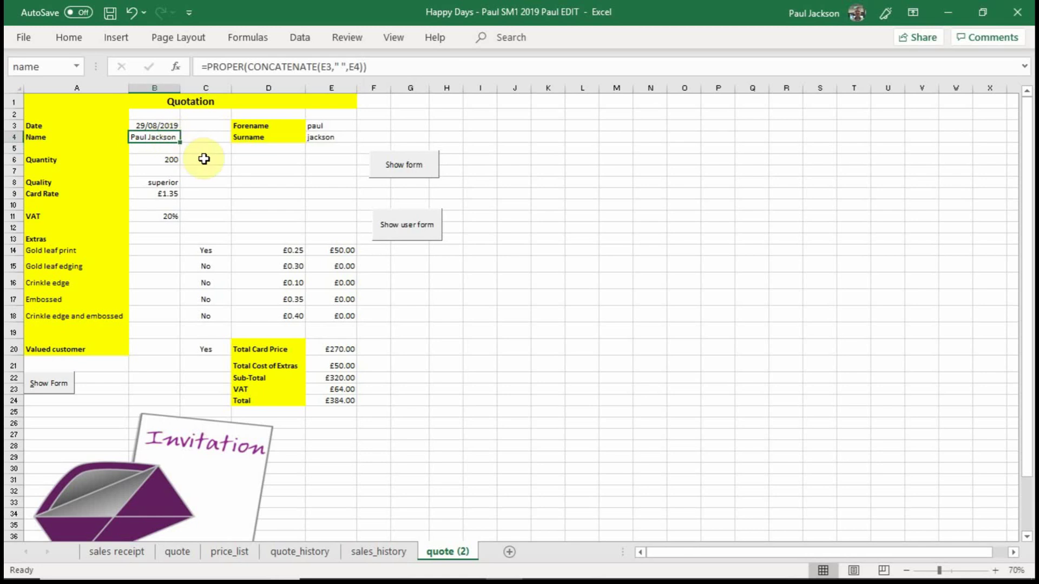
Step: Re-enter the customer's forename in E3 and surname in E4 with initial capitals
click(341, 127)
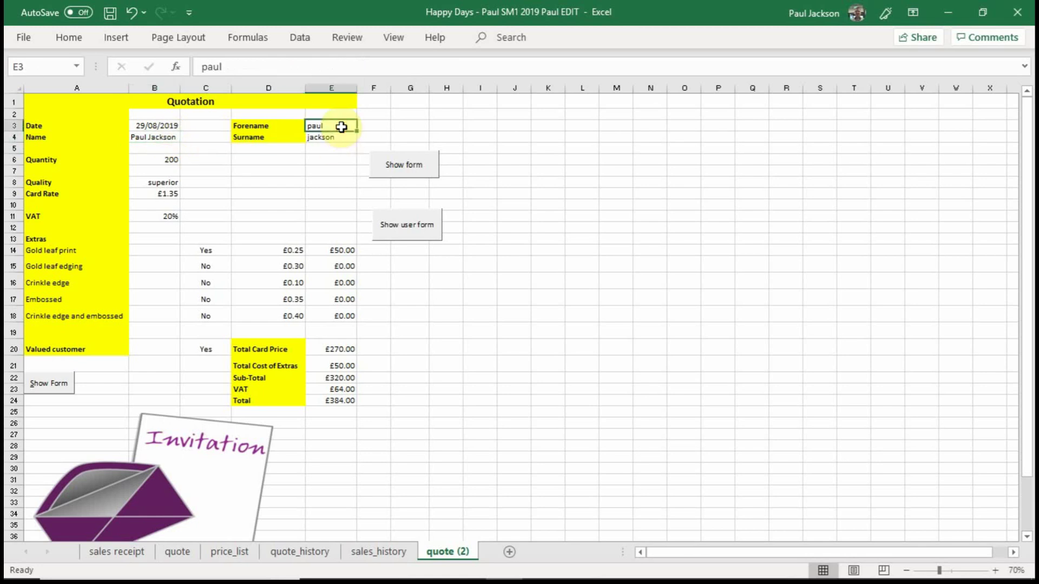
text(Paul)
key(Return)
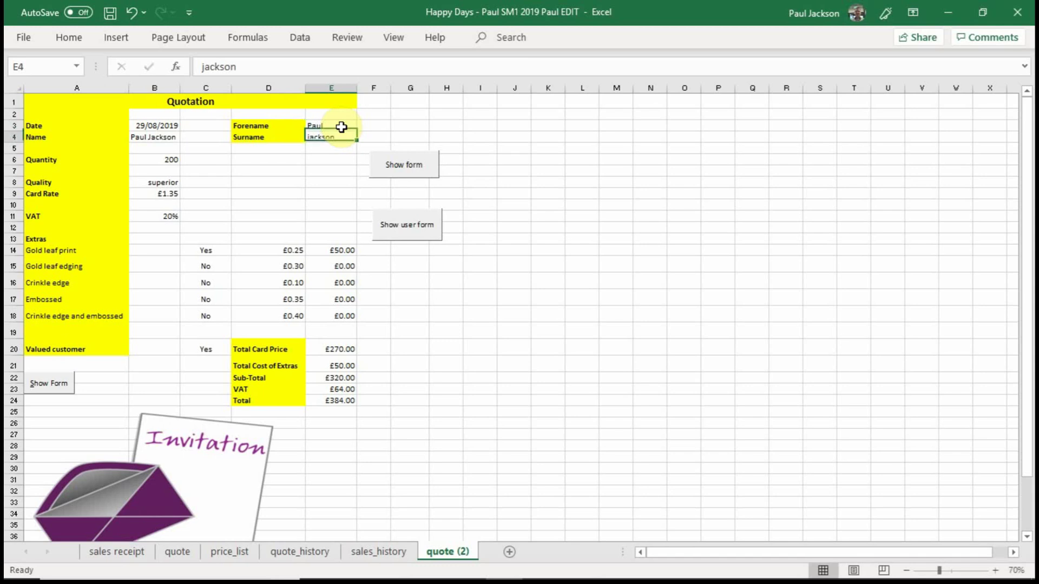
text(Jackson)
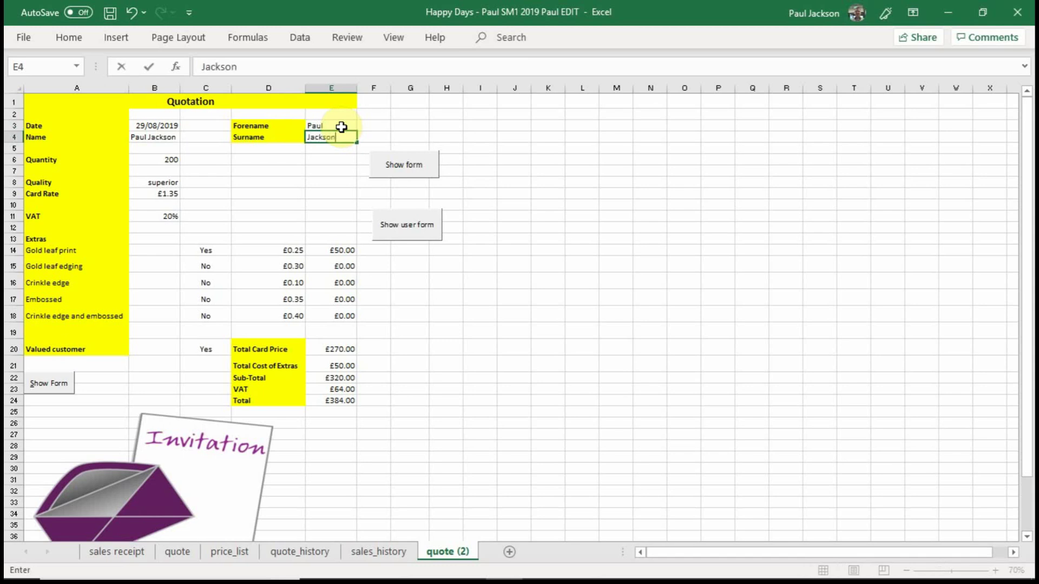
key(Return)
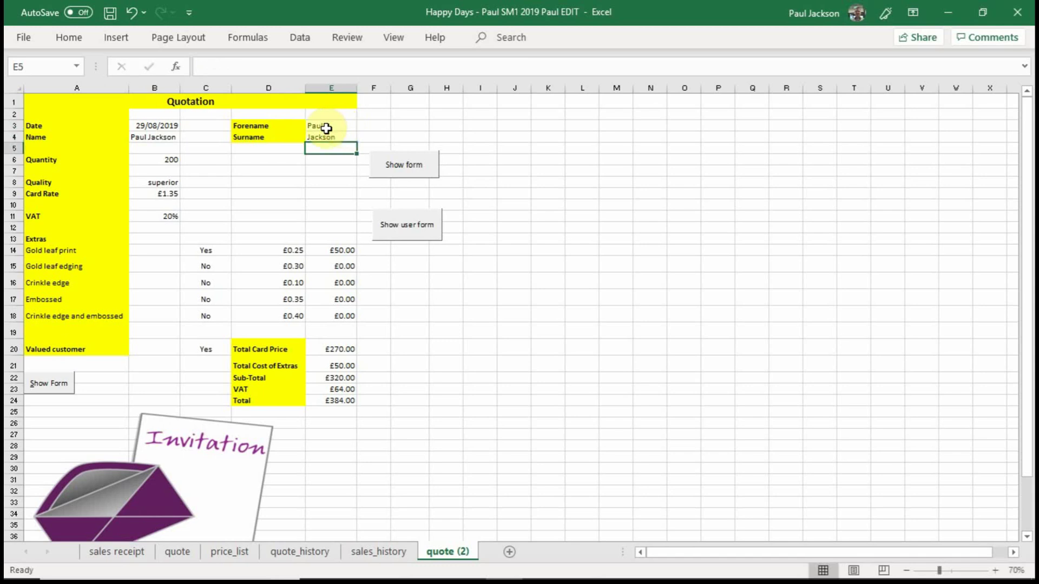
Step: Examine the PROPER part of the formula in the Name cell B4 without changing it
click(146, 137)
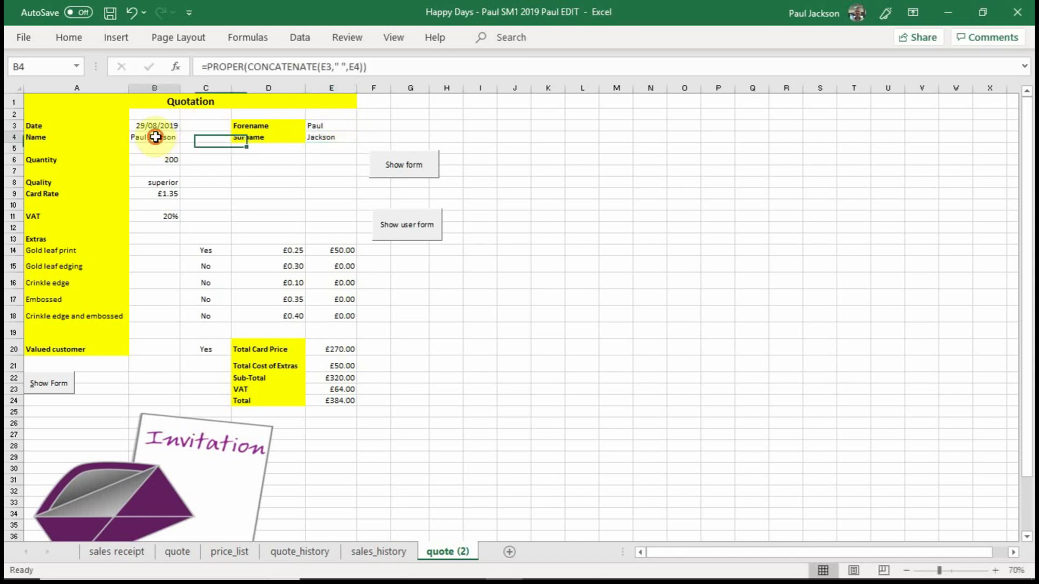
click(243, 67)
click(208, 70)
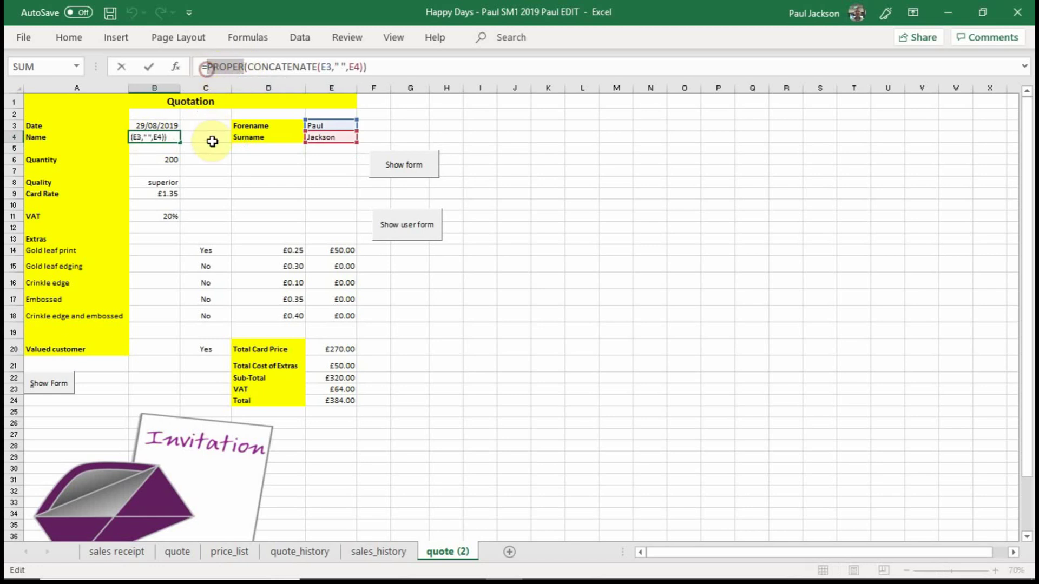
key(Escape)
Step: Re-enter the customer's forename in all lowercase in cell E3
click(334, 125)
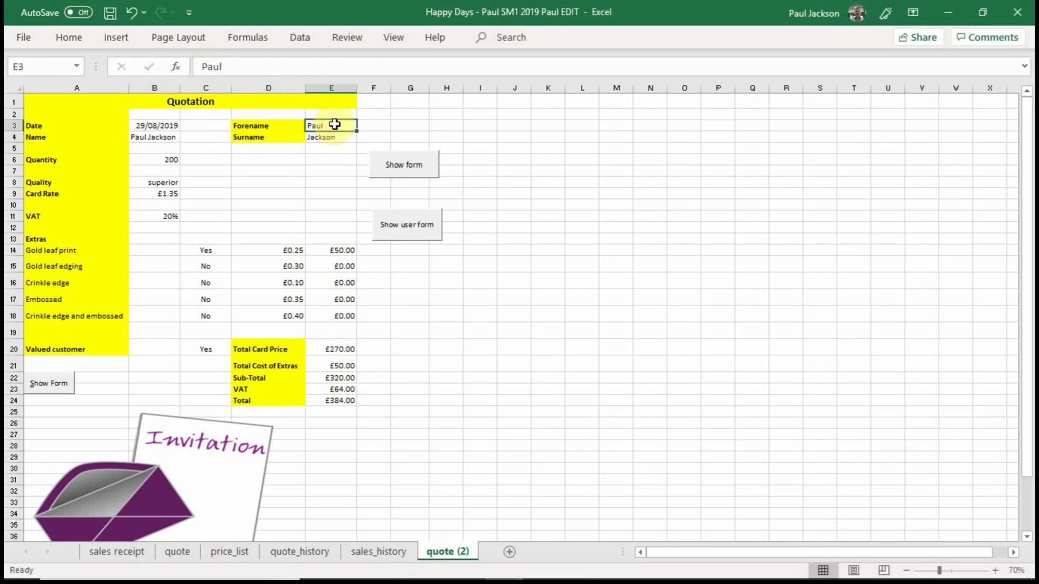
text(pauyl)
key(BackSpace)
key(BackSpace)
text(l)
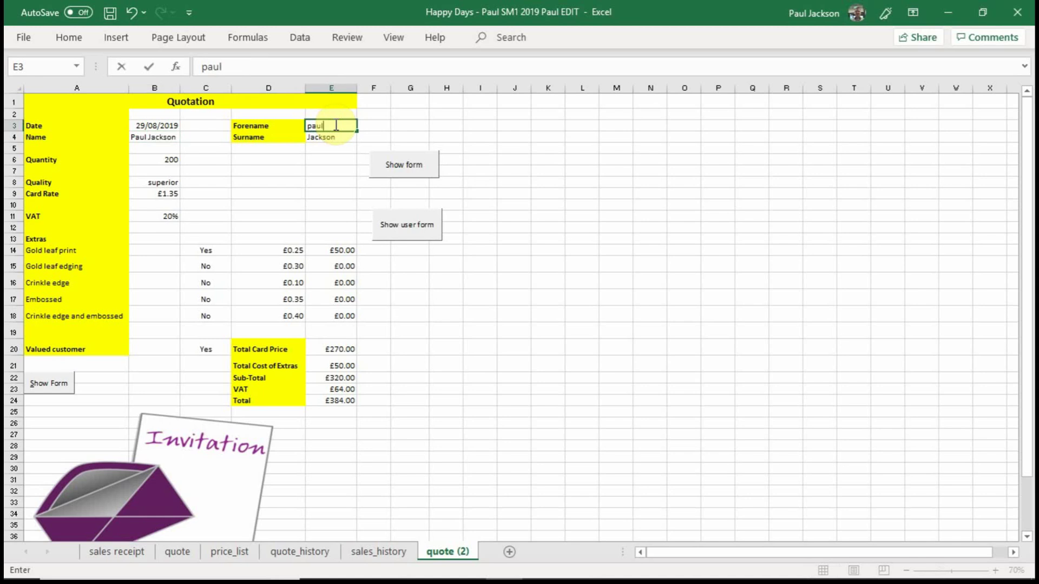
key(Return)
Step: Re-enter the customer's surname in all lowercase in cell E4
text(jacxkso)
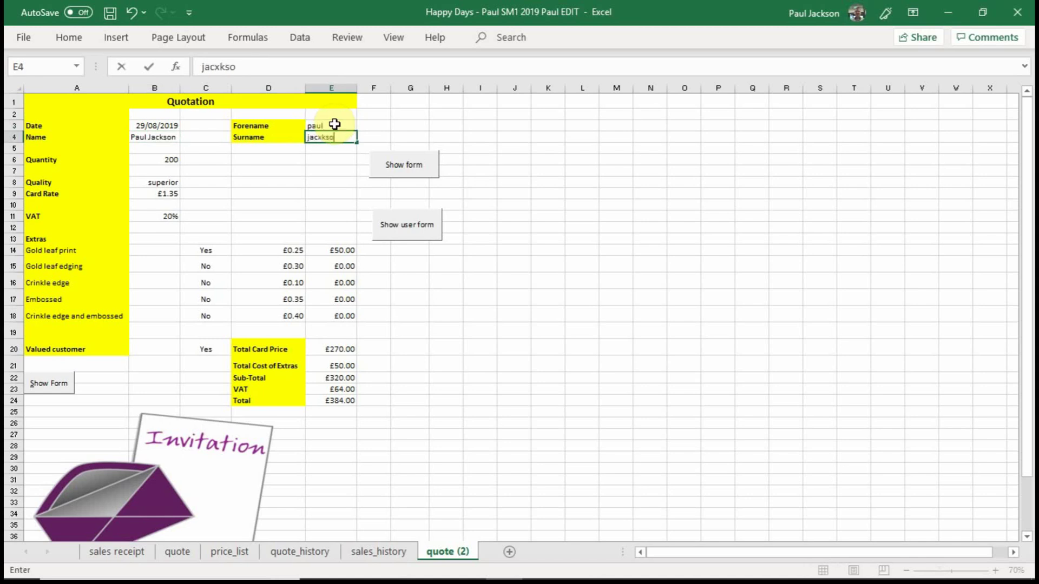
key(BackSpace)
key(BackSpace)
key(BackSpace)
key(BackSpace)
text(kson)
key(Return)
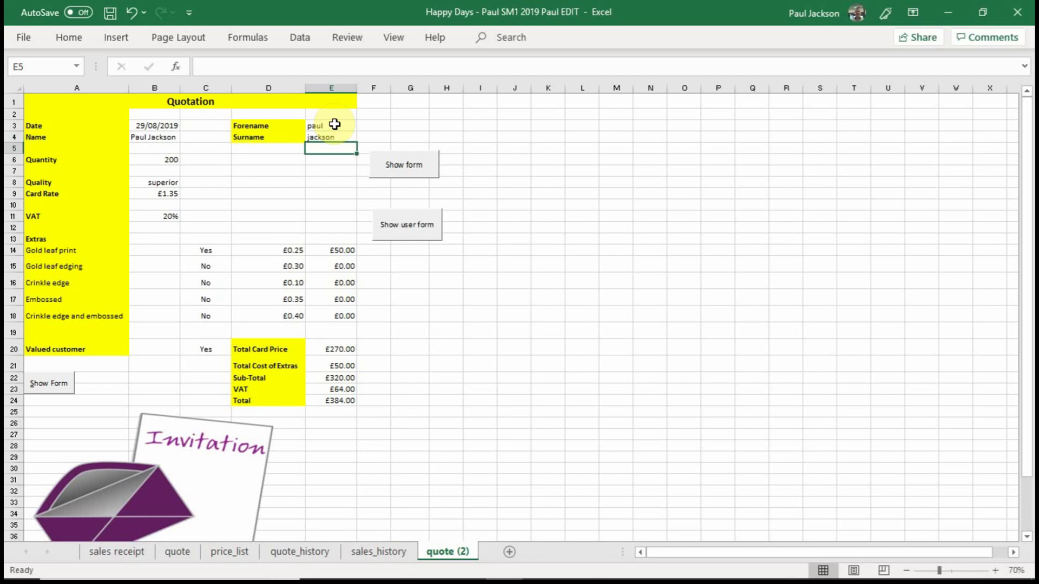